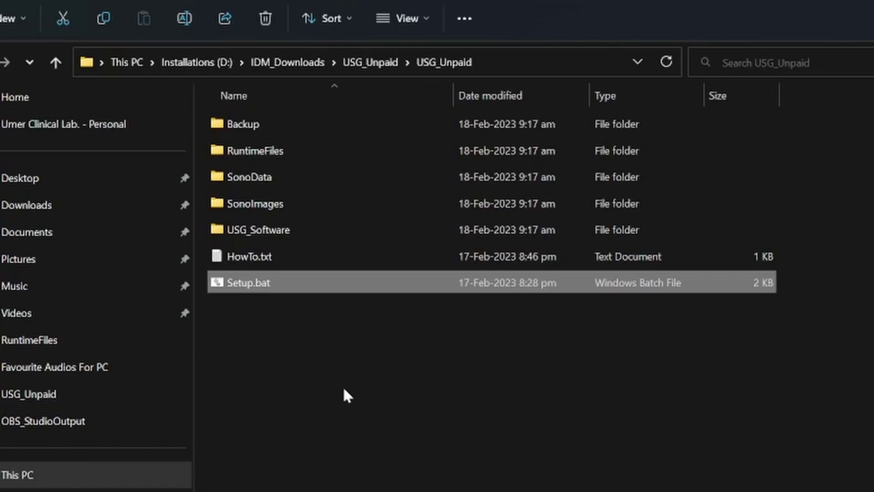
- Switch from the USG_Unpaid folder to This PC to list drives C:, D:, E: and G:
{"action": "left_click", "coordinate": [43, 476]}
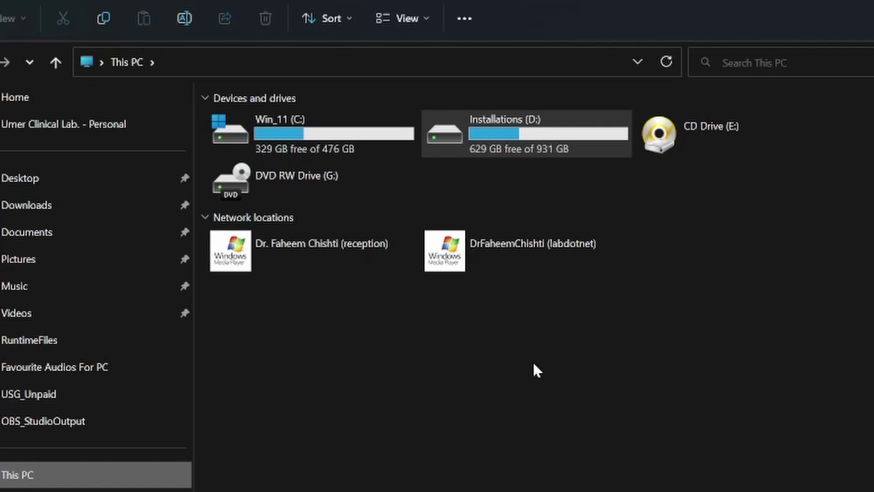
{"action": "left_click", "coordinate": [519, 219]}
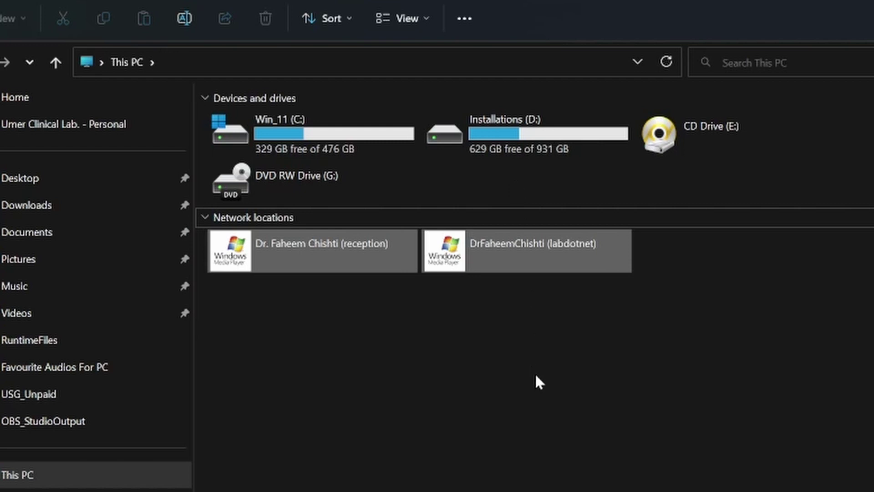
{"action": "left_click", "coordinate": [522, 128]}
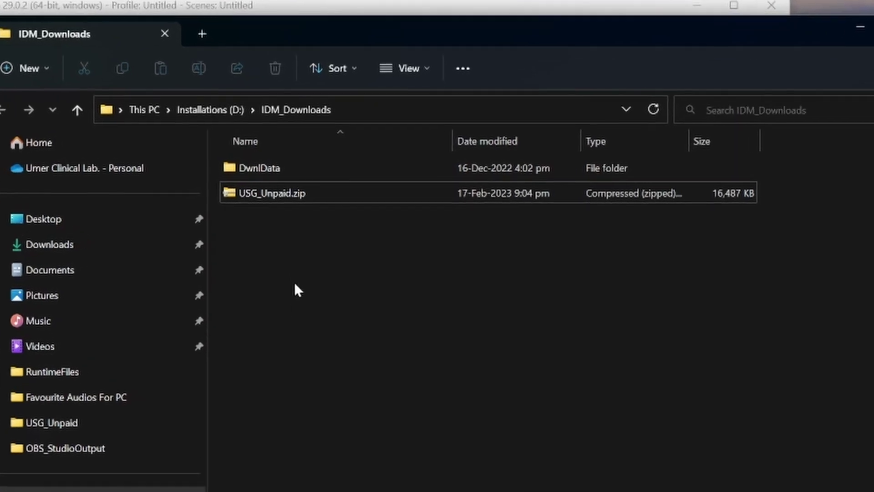
- Select the USG_Unpaid.zip archive in IDM_Downloads on Installations (D:)
{"action": "left_click", "coordinate": [276, 196]}
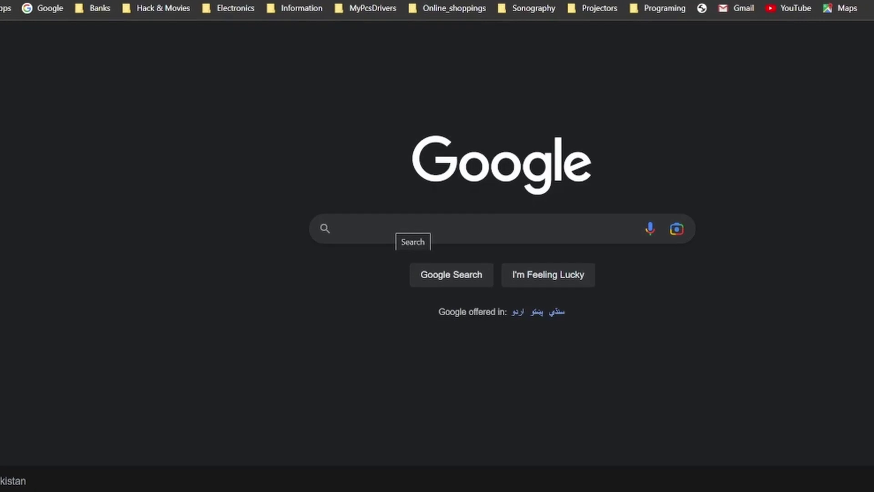
- Search Google for 'izarc'
{"action": "type", "text": "izar"}
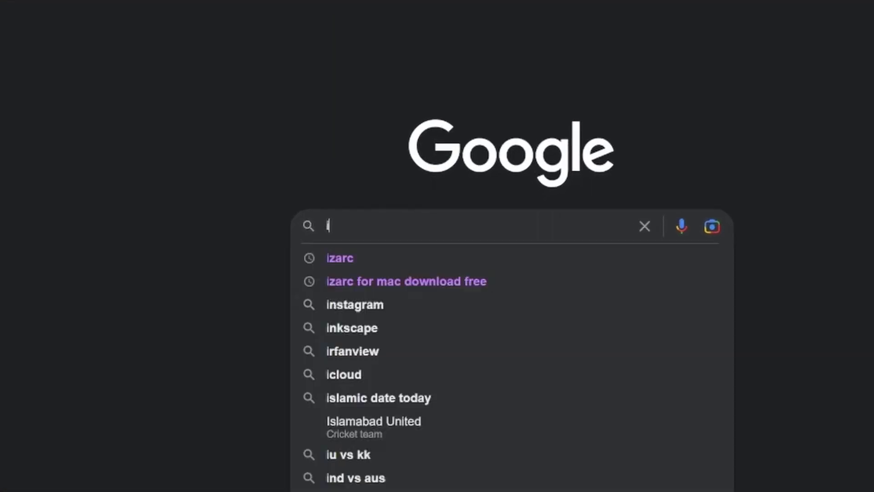
{"action": "type", "text": "c"}
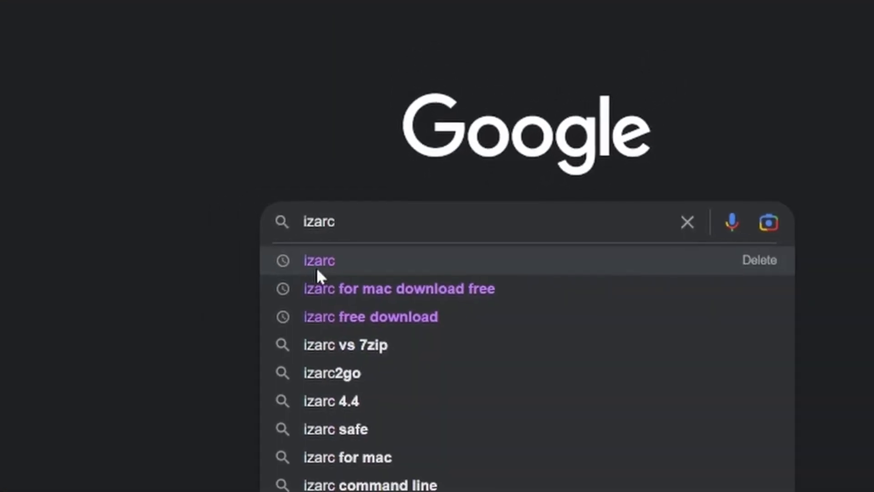
{"action": "left_click", "coordinate": [306, 273]}
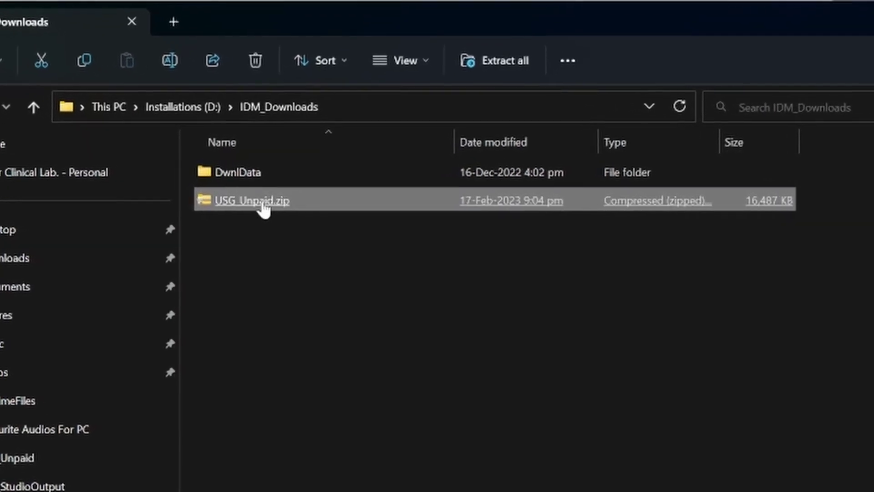
- Extract USG_Unpaid.zip with IZArc to .\USG_Unpaid and select the new folder
{"action": "right_click", "coordinate": [278, 200]}
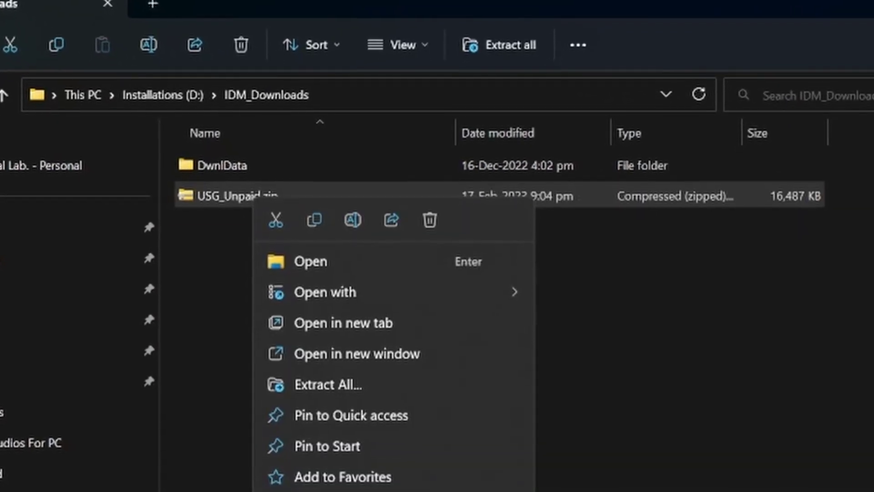
{"action": "left_click", "coordinate": [345, 491]}
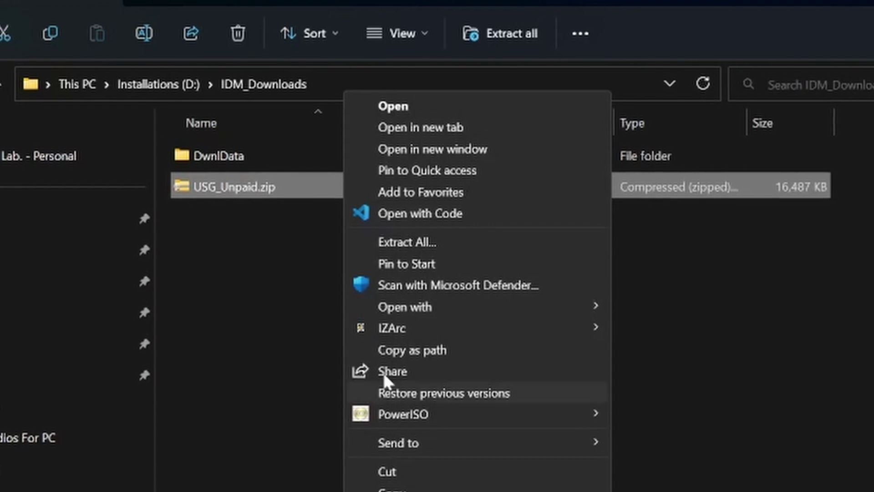
{"action": "mouse_move", "coordinate": [399, 326]}
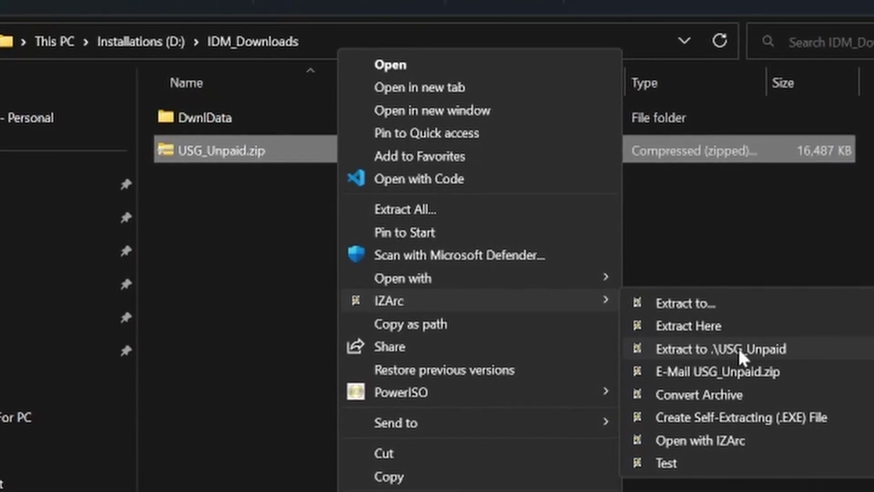
{"action": "left_click", "coordinate": [769, 349]}
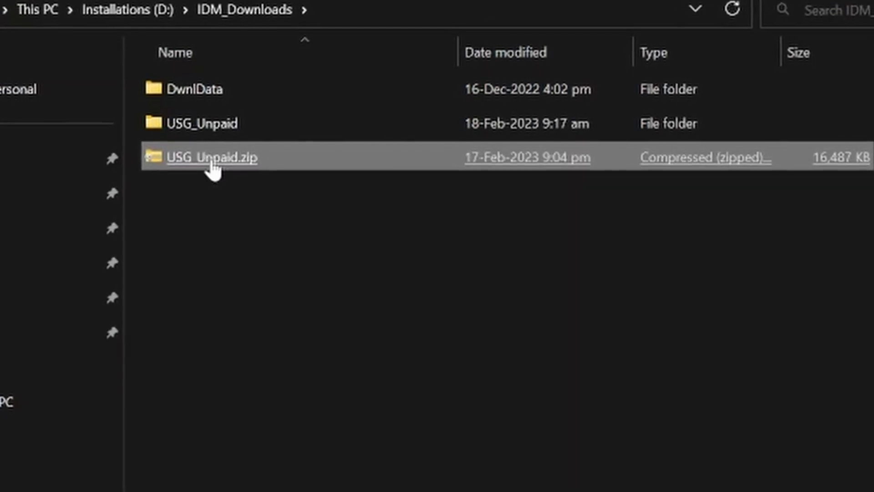
{"action": "left_click", "coordinate": [202, 123]}
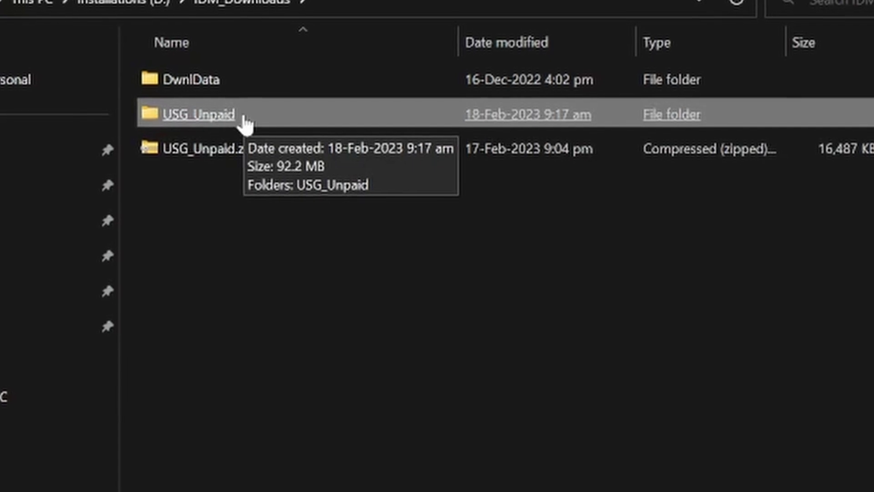
- Open USG_Unpaid\USG_Unpaid and bring up the context menu for Setup.bat
{"action": "double_click", "coordinate": [244, 122]}
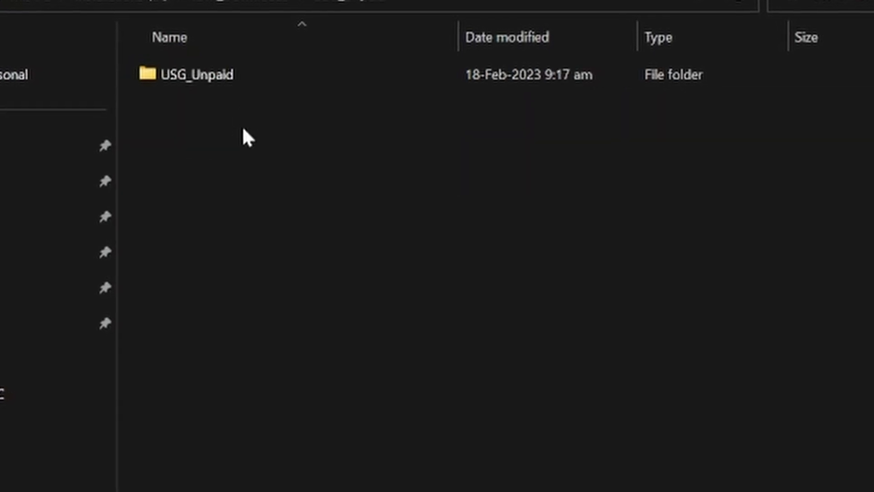
{"action": "double_click", "coordinate": [205, 76]}
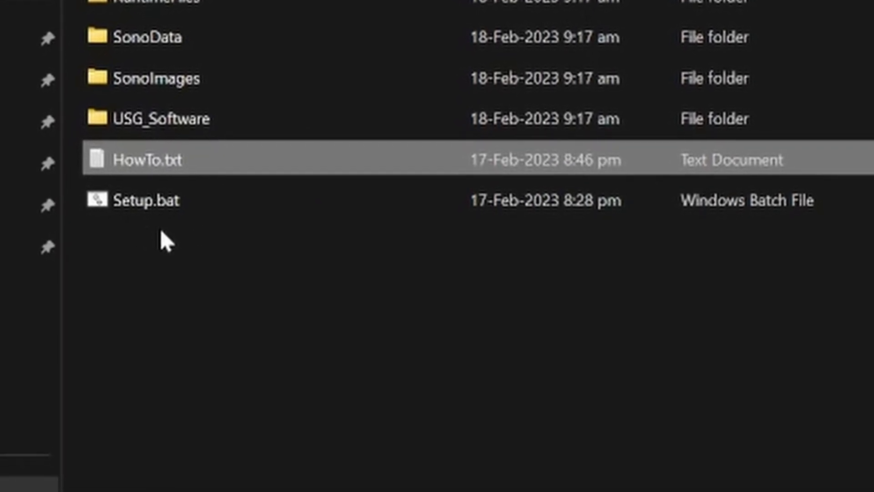
{"action": "left_click", "coordinate": [155, 208]}
{"action": "right_click", "coordinate": [151, 196]}
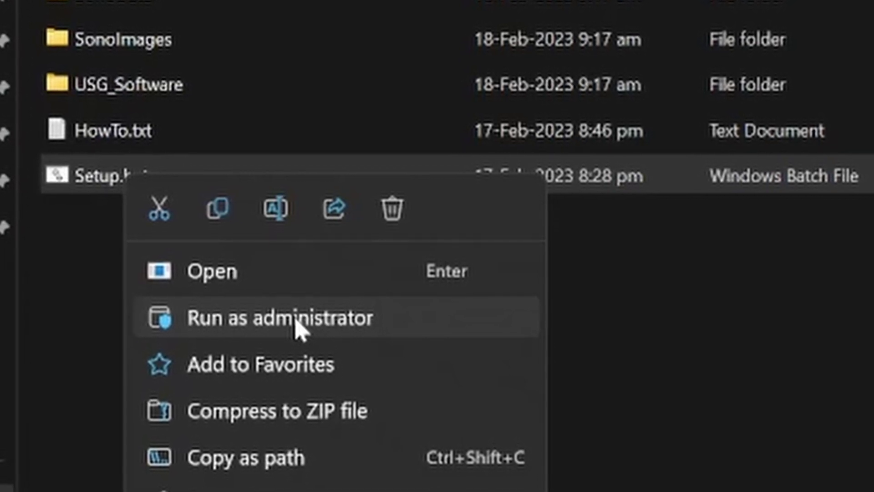
- Run Setup.bat as administrator and install the Visual FoxPro 9.0 runtime in U.S. English
{"action": "left_click", "coordinate": [297, 327]}
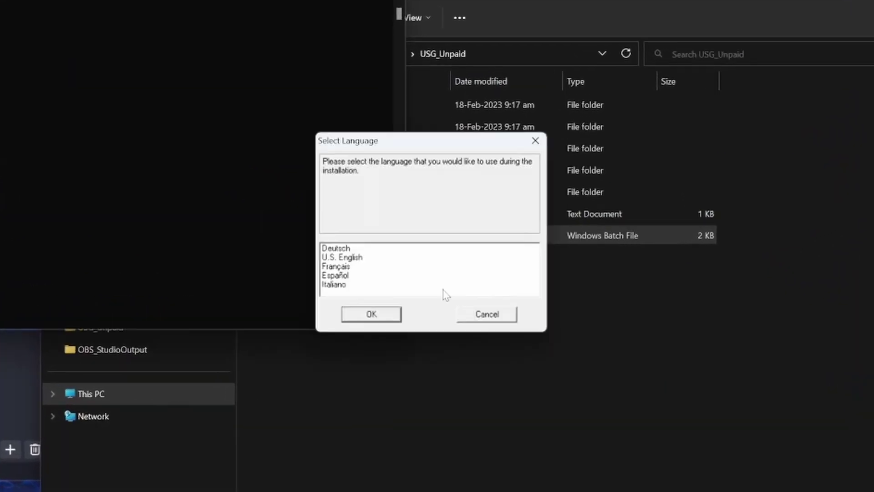
{"action": "left_click", "coordinate": [340, 260]}
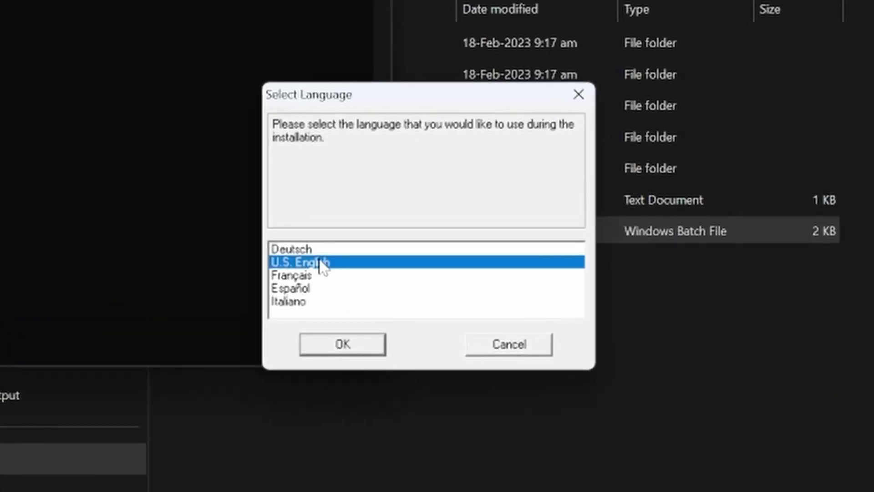
{"action": "left_click", "coordinate": [349, 345]}
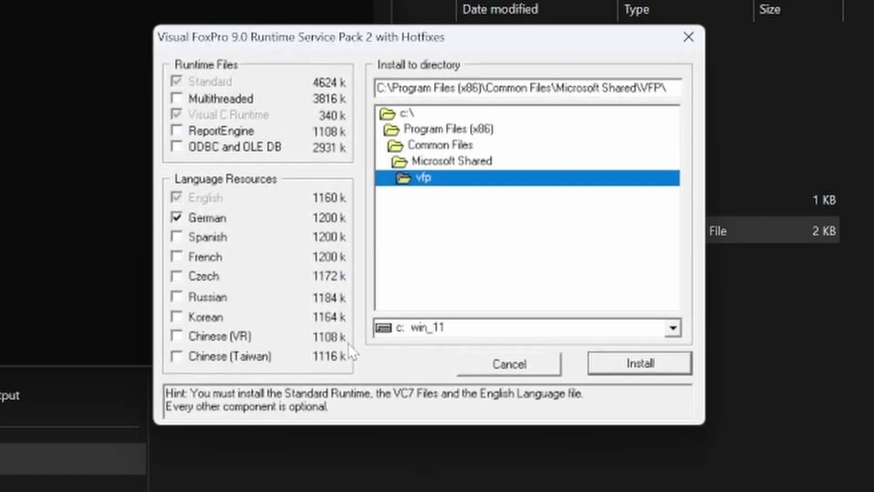
{"action": "left_click", "coordinate": [636, 371]}
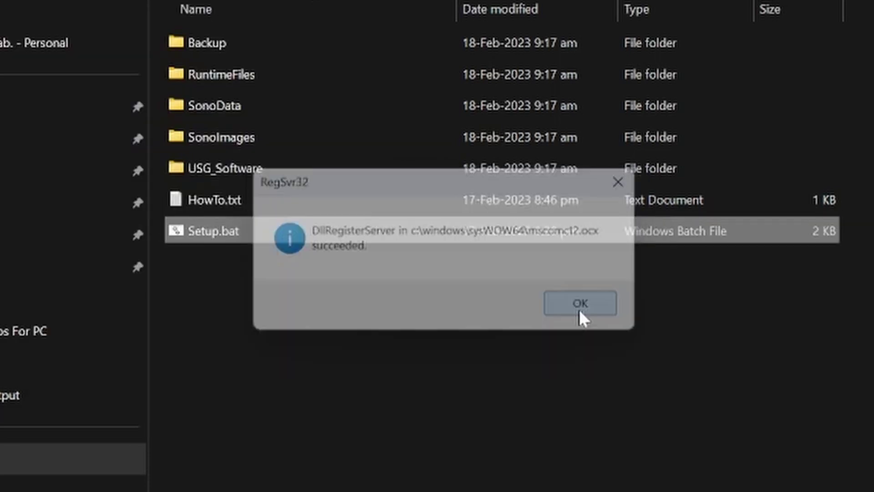
{"action": "left_click", "coordinate": [583, 308]}
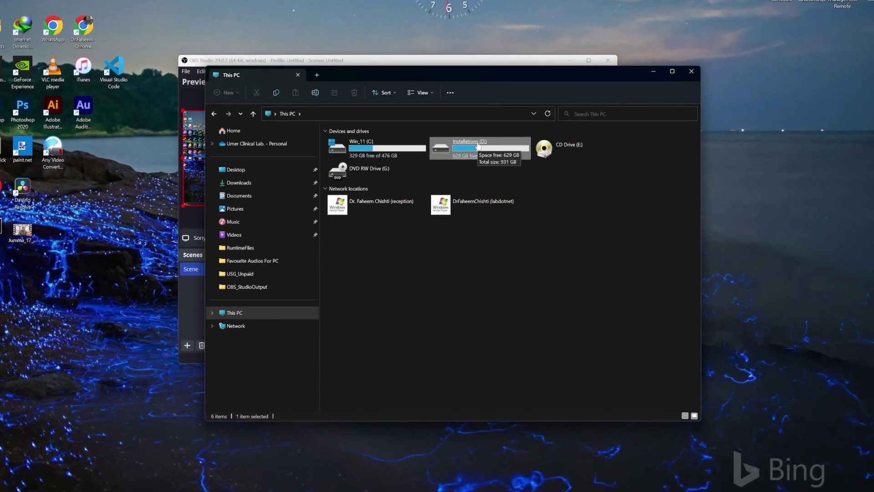
- Open the SonoSoft folder on the Installations (D:) drive
{"action": "double_click", "coordinate": [478, 146]}
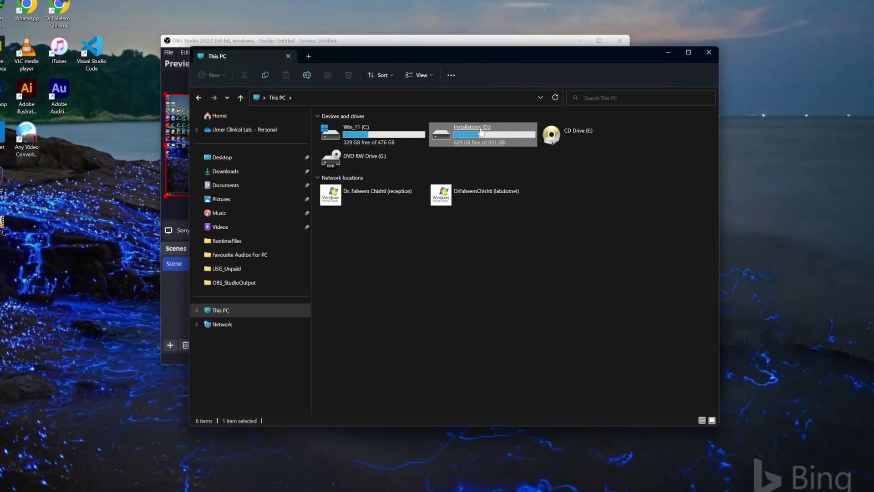
{"action": "scroll", "coordinate": [394, 353], "scroll_direction": "down", "scroll_amount": 3}
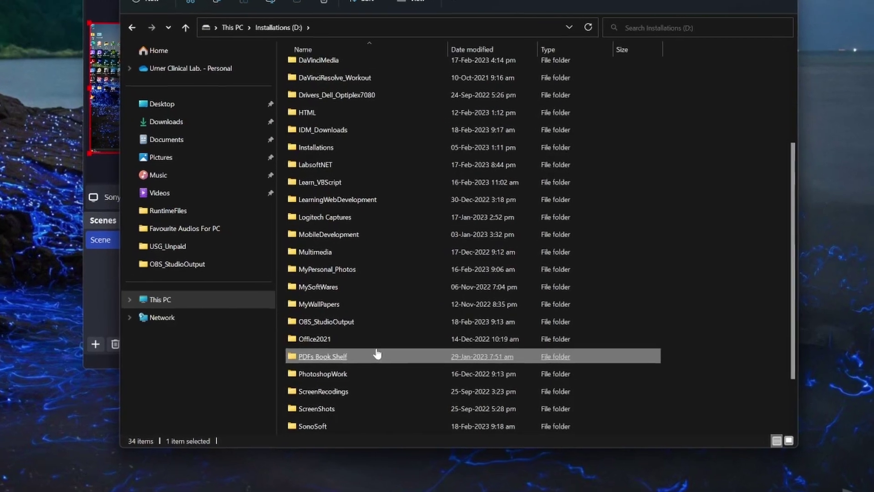
{"action": "scroll", "coordinate": [378, 353], "scroll_direction": "down", "scroll_amount": 2}
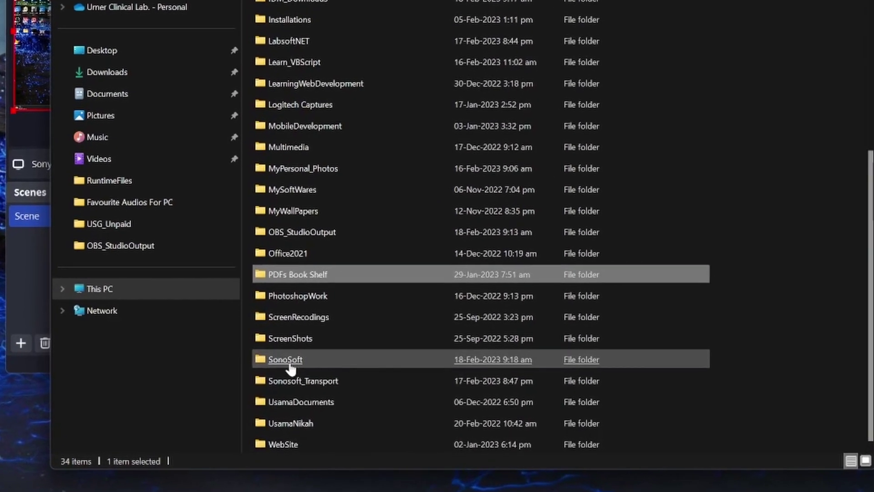
{"action": "mouse_move", "coordinate": [306, 367]}
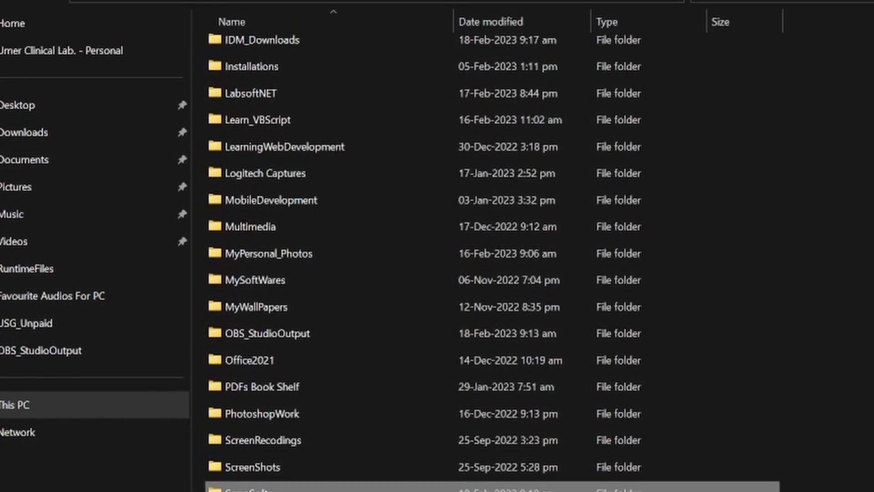
{"action": "double_click", "coordinate": [245, 490]}
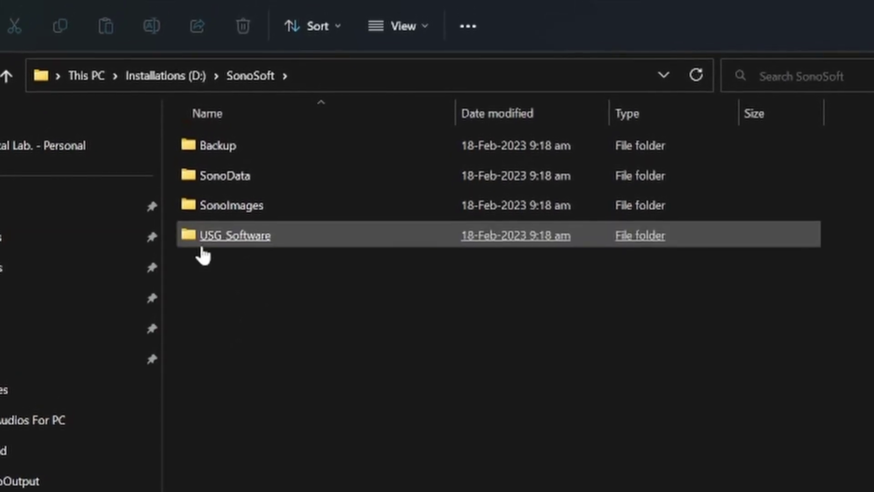
- Open the USG_Software folder and bring up the full action menu for sonoctrl.exe
{"action": "left_click", "coordinate": [253, 233]}
{"action": "double_click", "coordinate": [250, 254]}
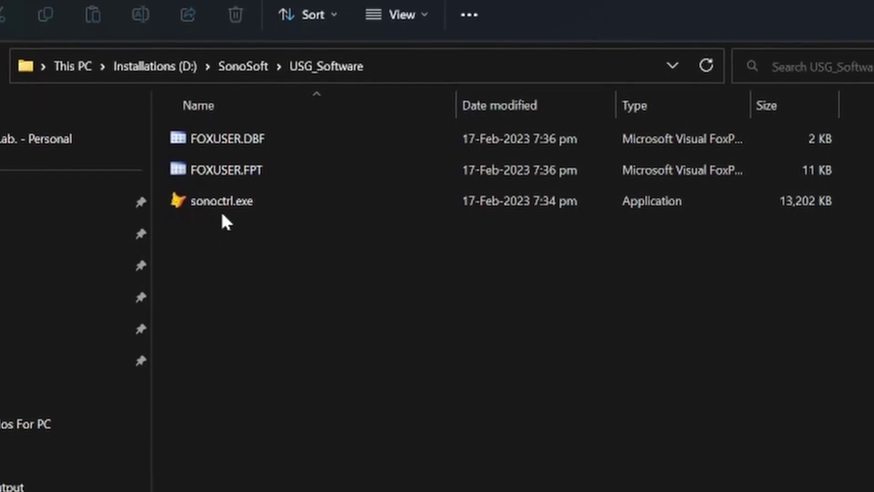
{"action": "left_click", "coordinate": [241, 201]}
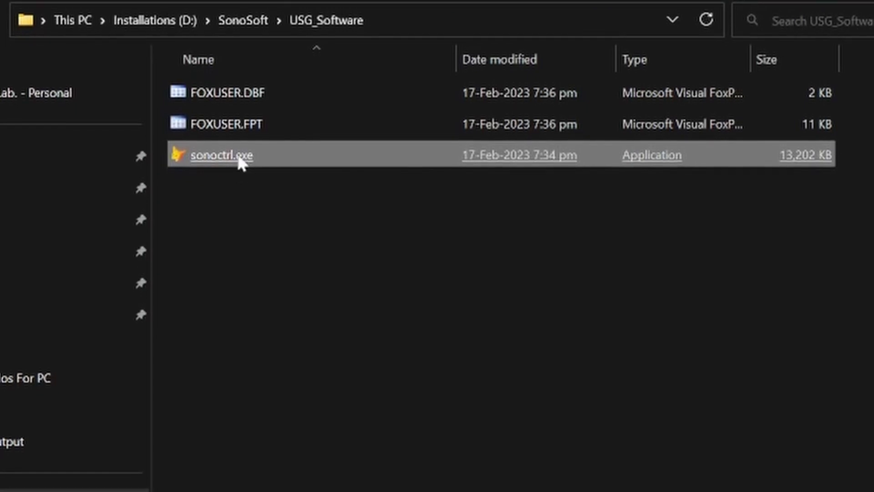
{"action": "right_click", "coordinate": [239, 165]}
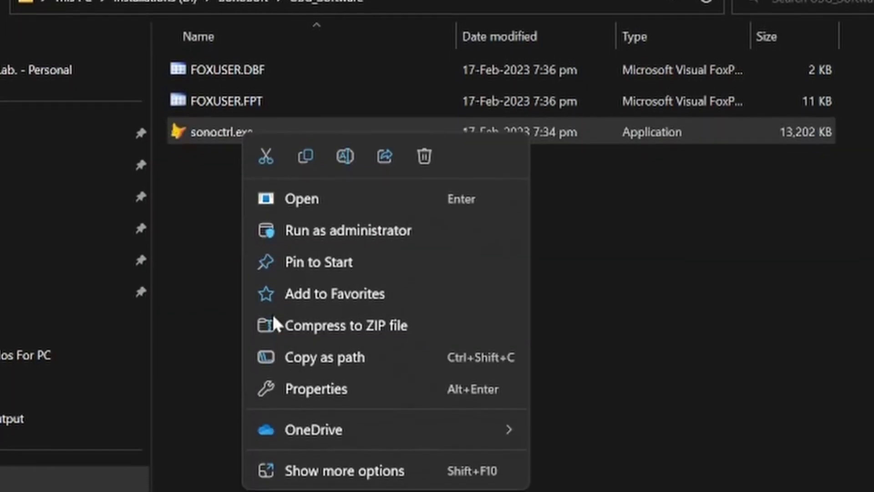
{"action": "left_click", "coordinate": [314, 476]}
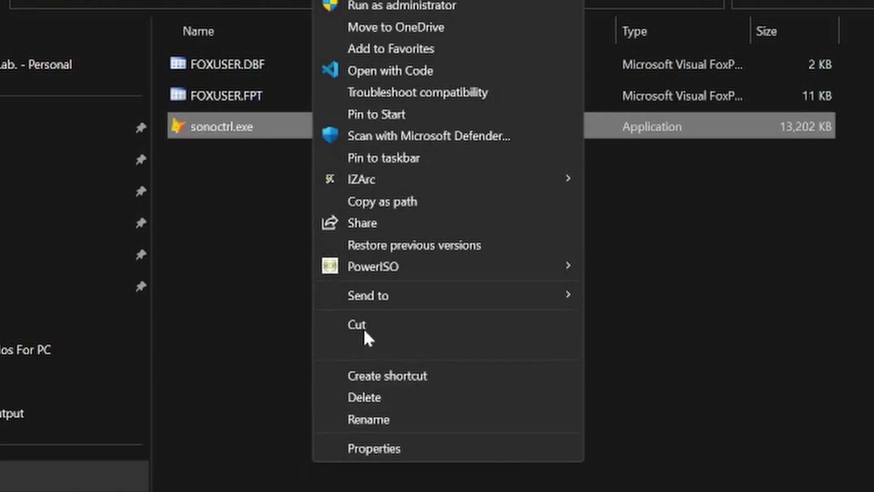
{"action": "mouse_move", "coordinate": [376, 301]}
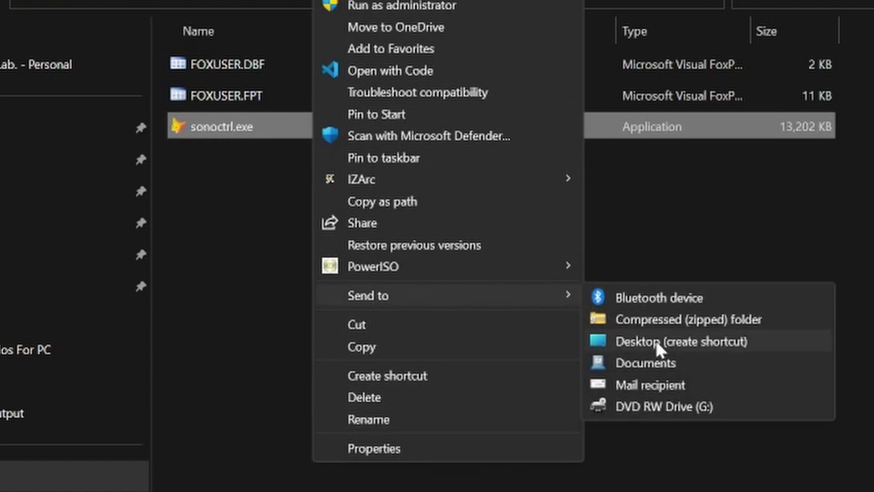
- Create the sonoctrl.exe desktop shortcut and apply Run: Maximized in its properties
{"action": "left_click", "coordinate": [686, 341]}
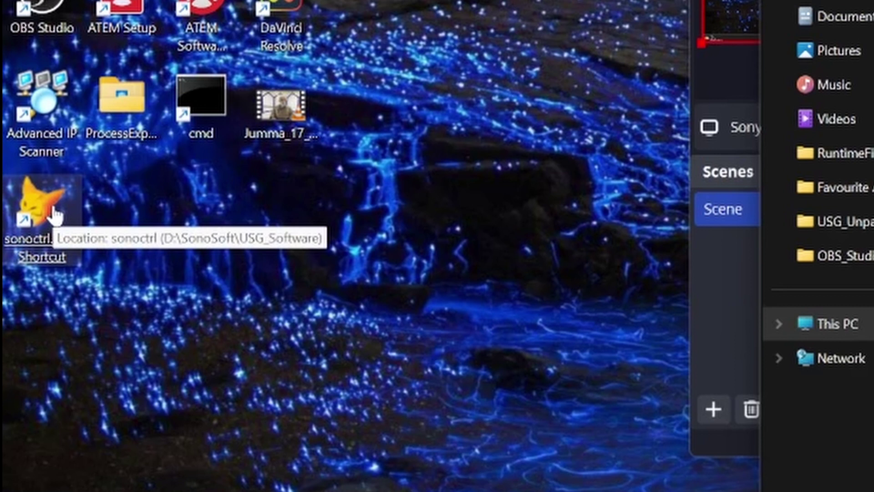
{"action": "right_click", "coordinate": [24, 271]}
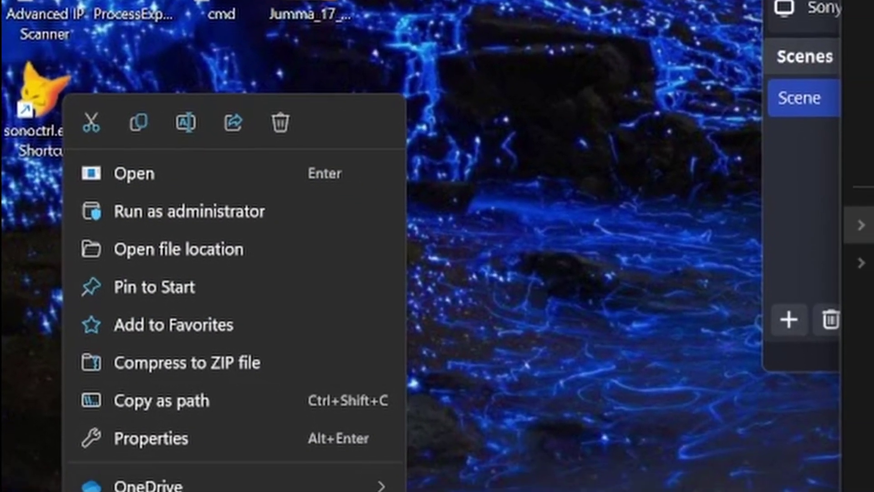
{"action": "left_click", "coordinate": [218, 490]}
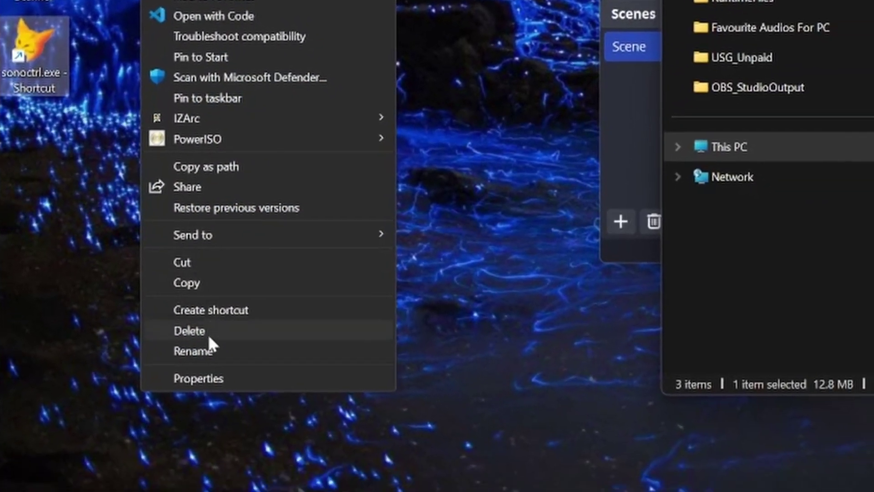
{"action": "left_click", "coordinate": [191, 353]}
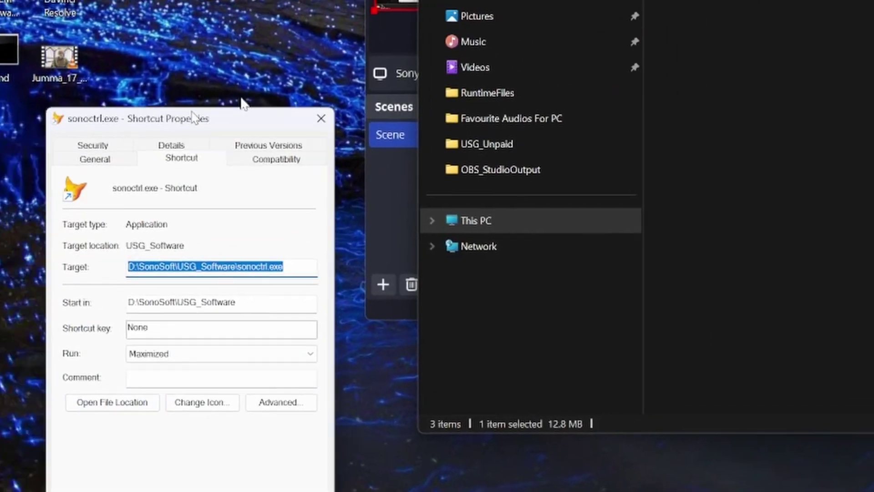
{"action": "left_click_drag", "start_coordinate": [193, 118], "coordinate": [785, 3]}
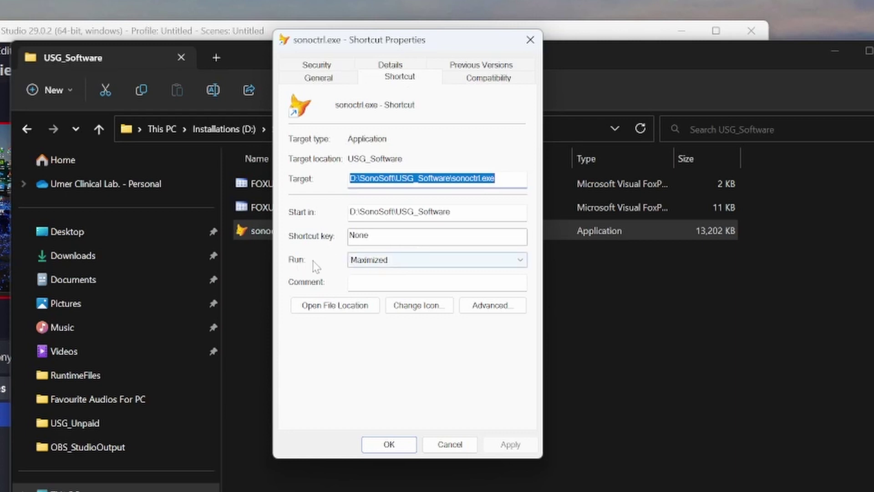
{"action": "left_click", "coordinate": [519, 266]}
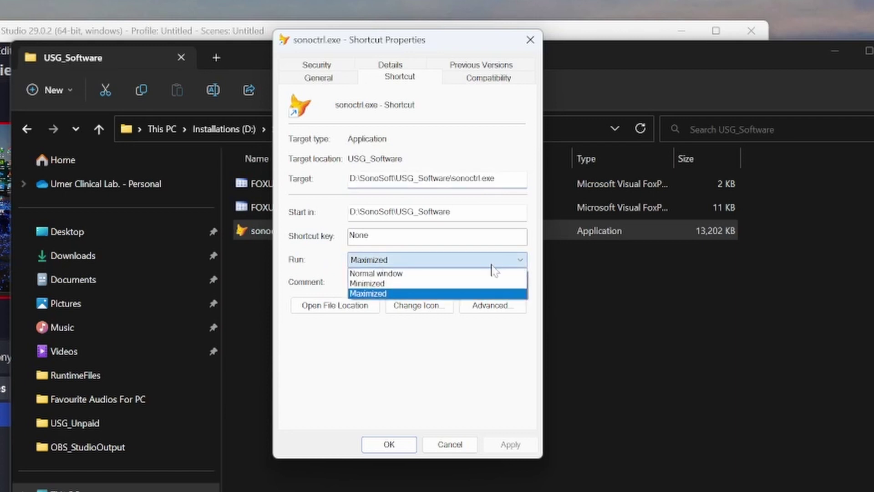
{"action": "left_click", "coordinate": [385, 294]}
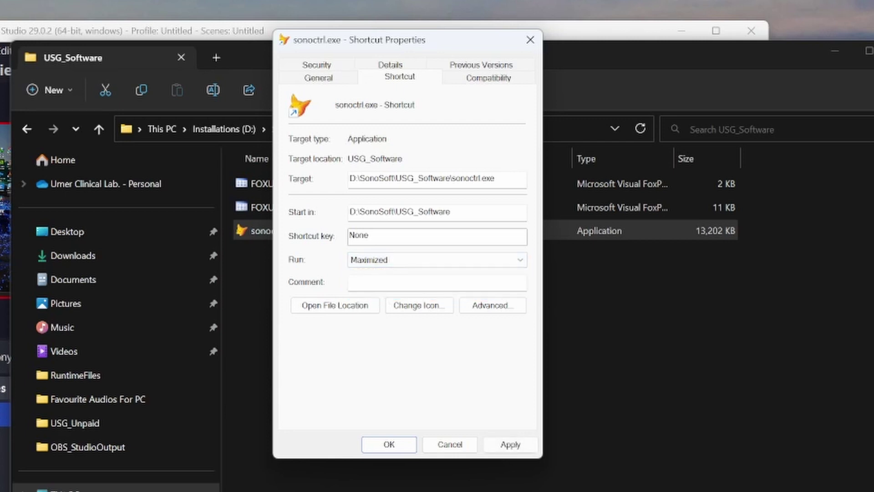
{"action": "left_click", "coordinate": [508, 446]}
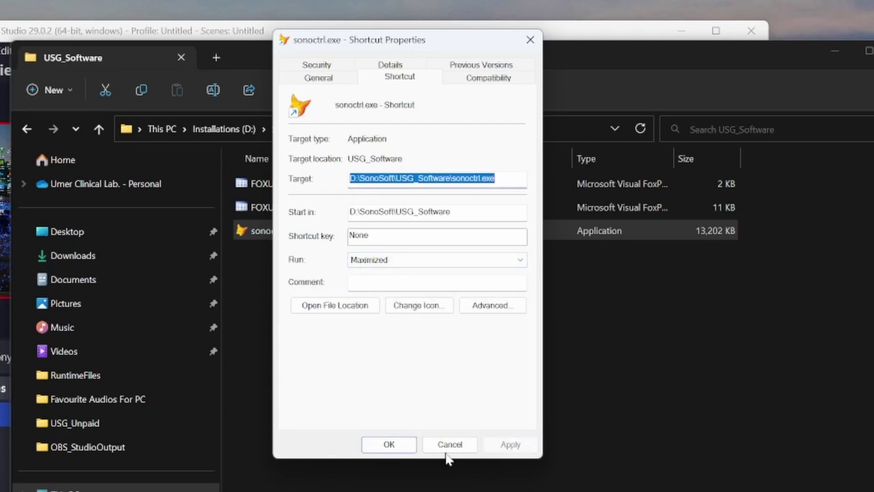
- Confirm the shortcut properties with OK, then open the Sono Ctrl main menu
{"action": "left_click", "coordinate": [390, 445]}
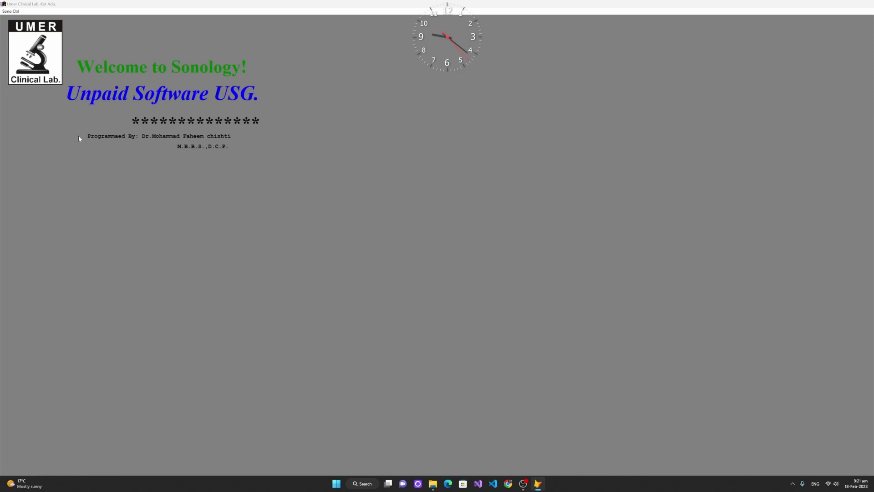
{"action": "left_click", "coordinate": [13, 11]}
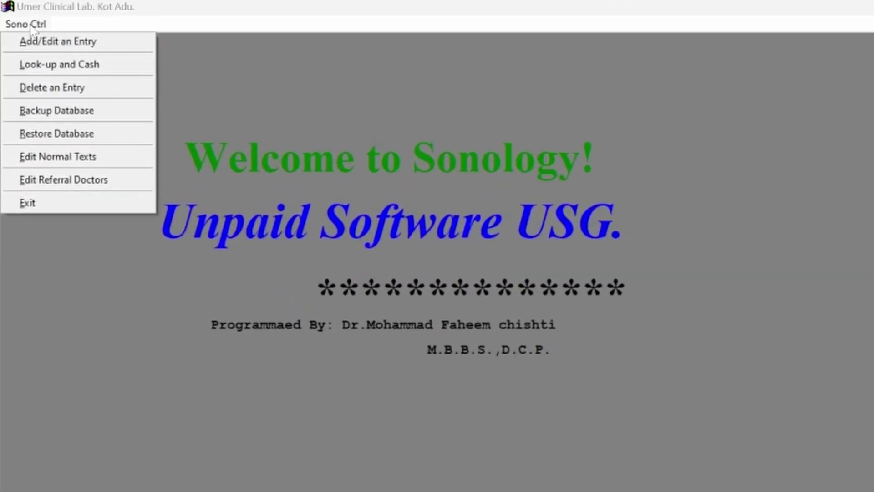
- Exit Sono Ctrl to return to the USG_Software folder showing sonoctrl.exe
{"action": "left_click", "coordinate": [53, 203]}
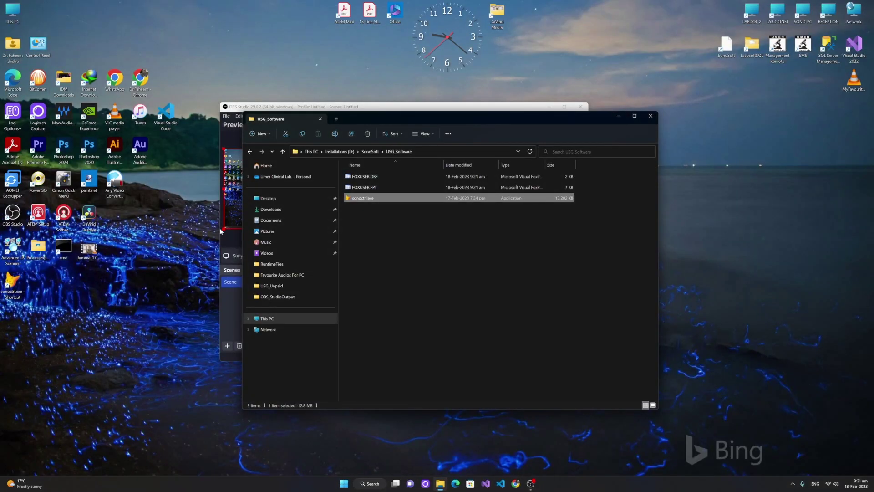